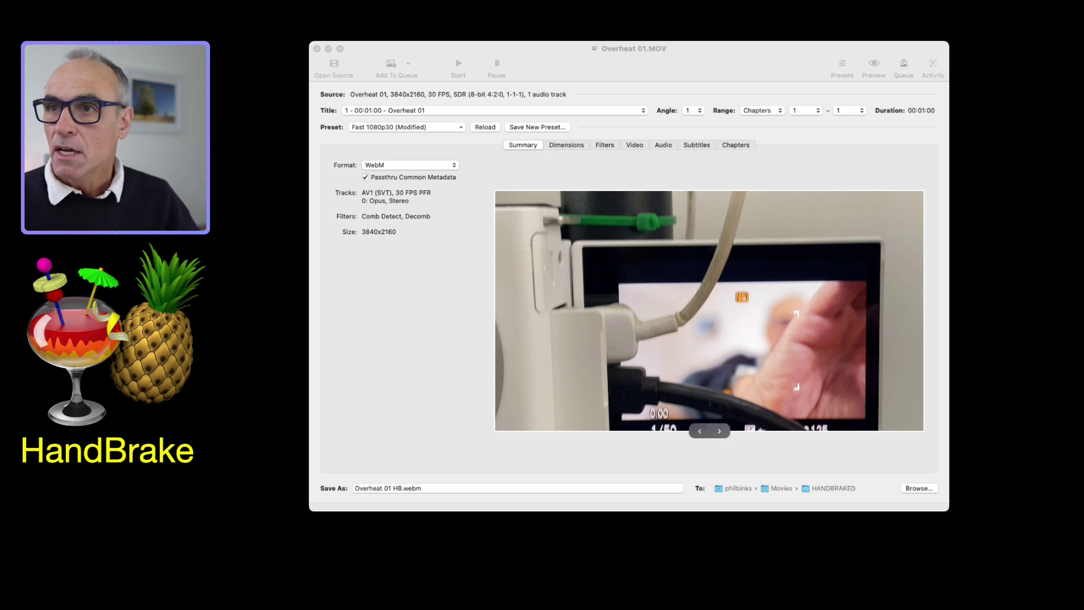
- Bring HandBrake forward and open Overheat 01.MOV from Ecamm Live Recordings as the source
left_click(398, 267)
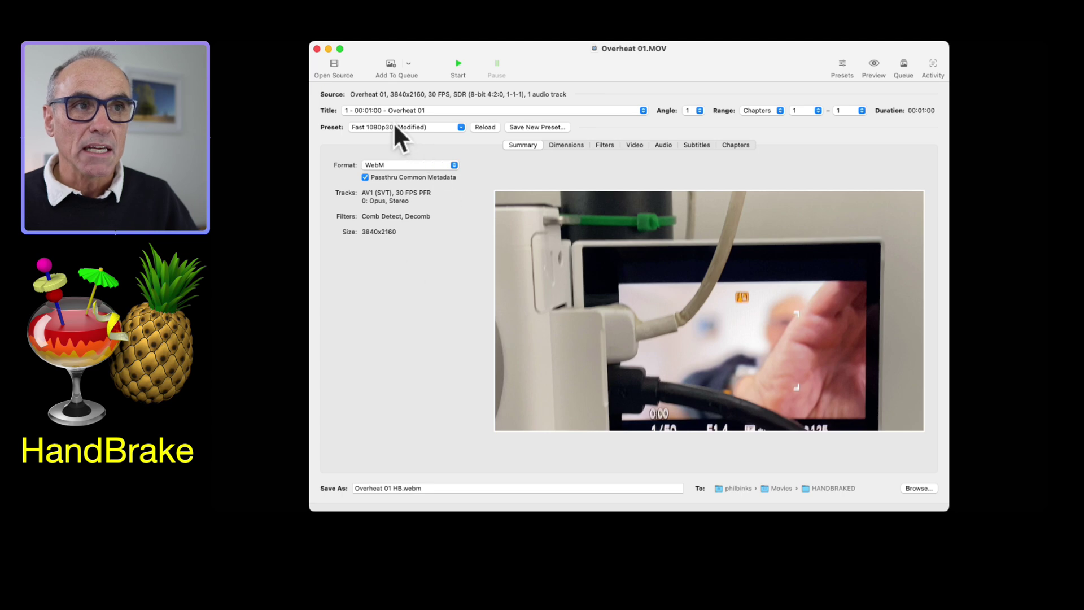
left_click(334, 64)
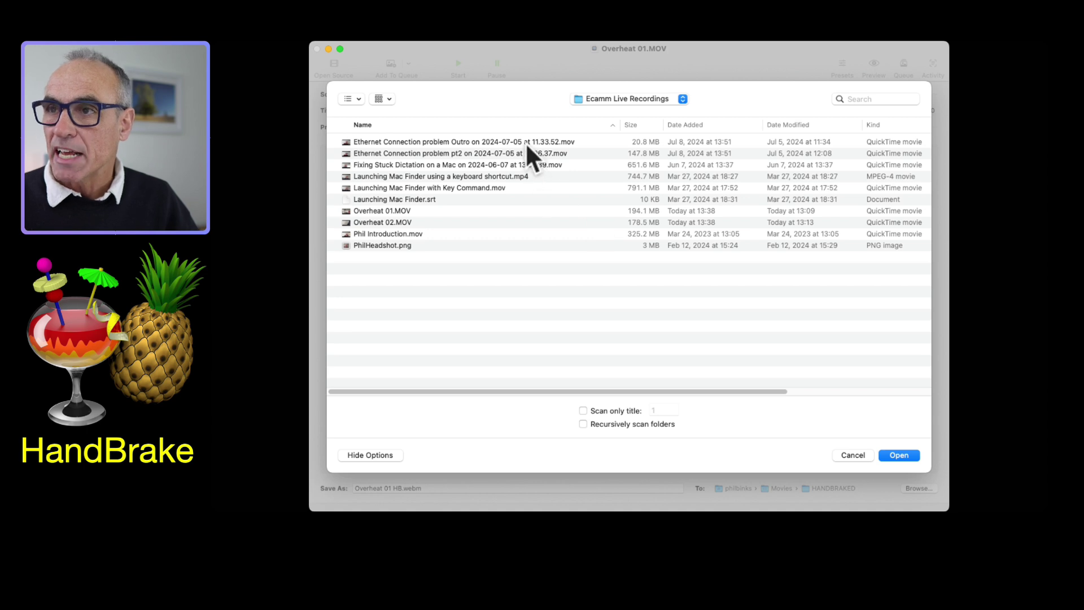
left_click(416, 211)
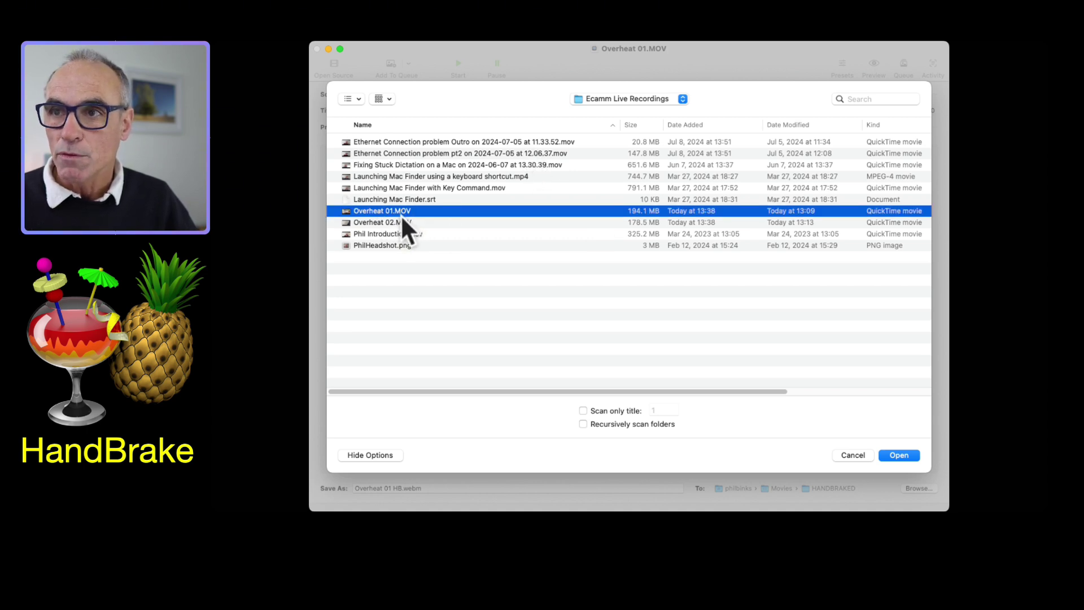
left_click(903, 456)
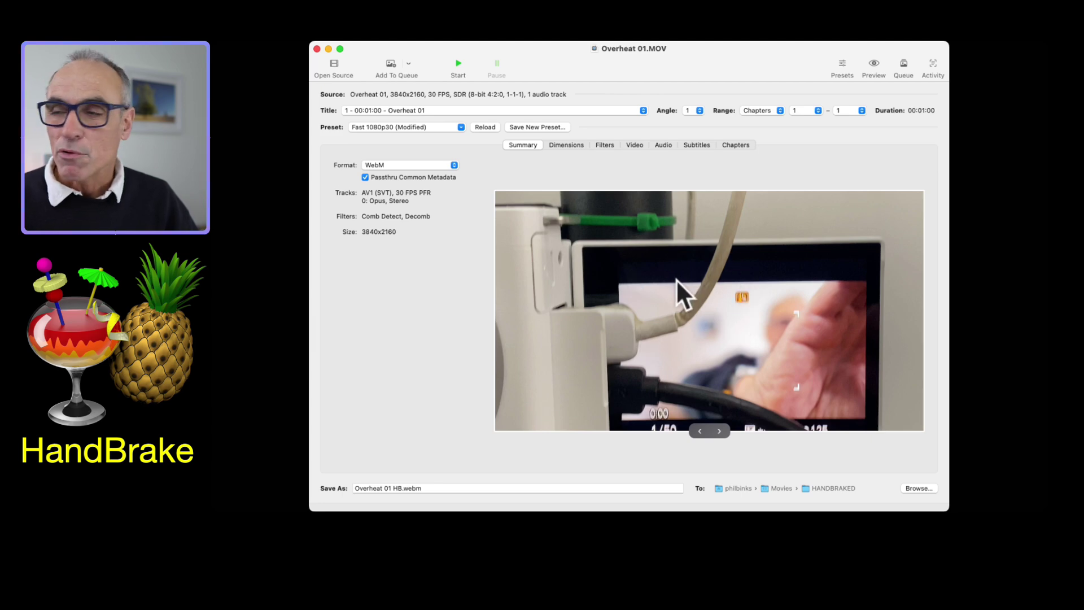
- Keep the 2160p 4K Ultra HD resolution limit, then review the Filters and AV1 Video settings
left_click(572, 145)
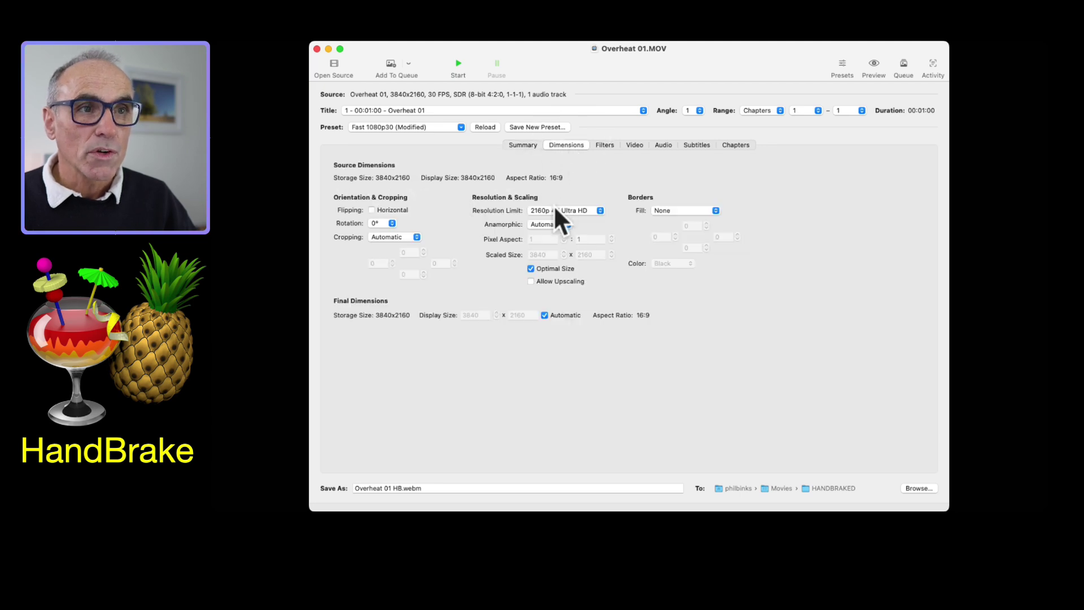
left_click(599, 209)
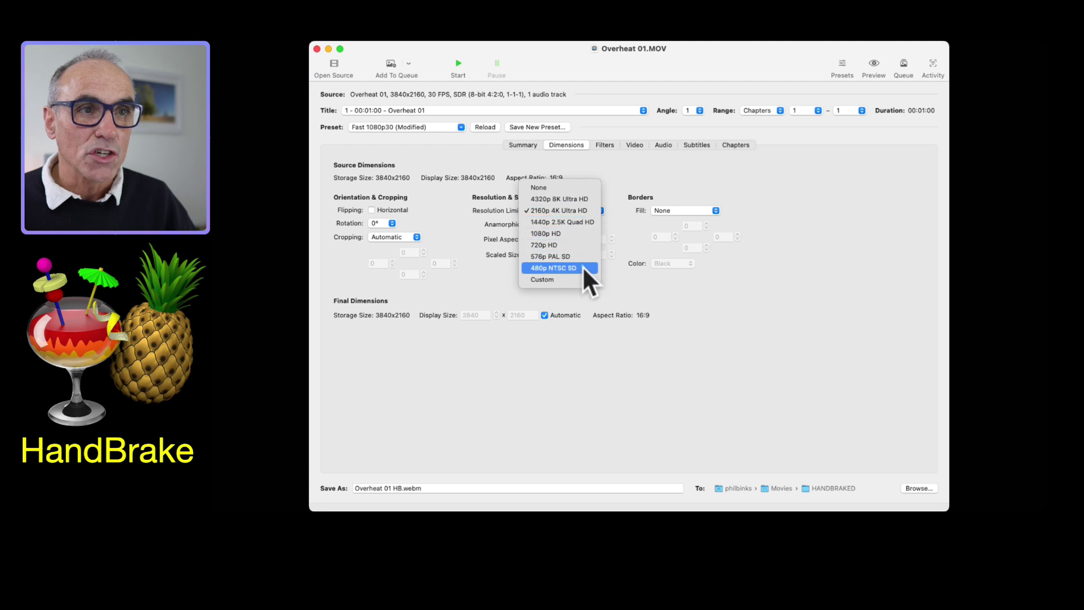
left_click(580, 211)
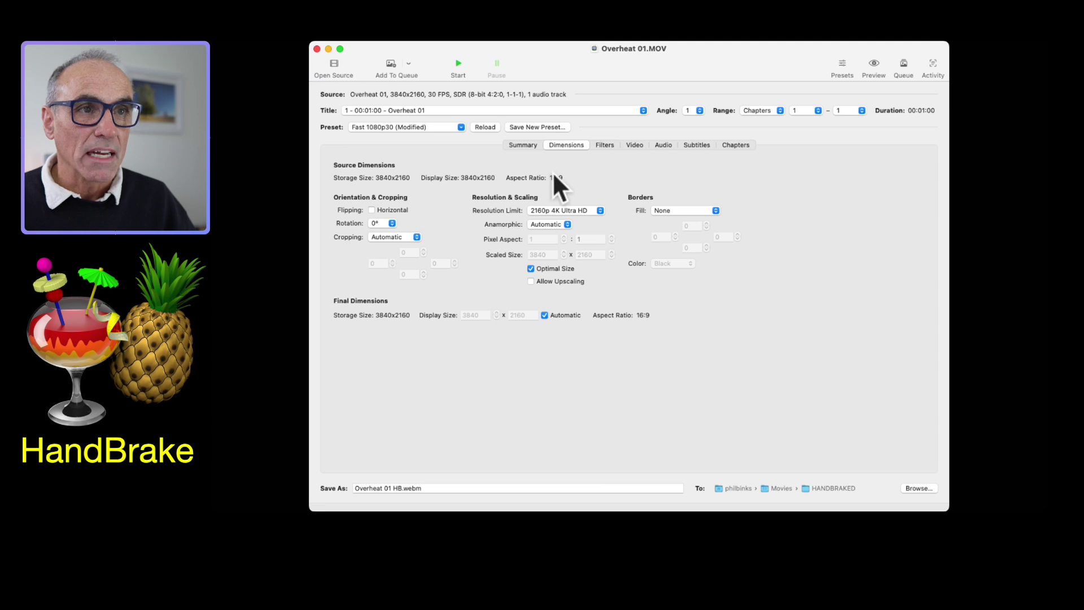
left_click(604, 144)
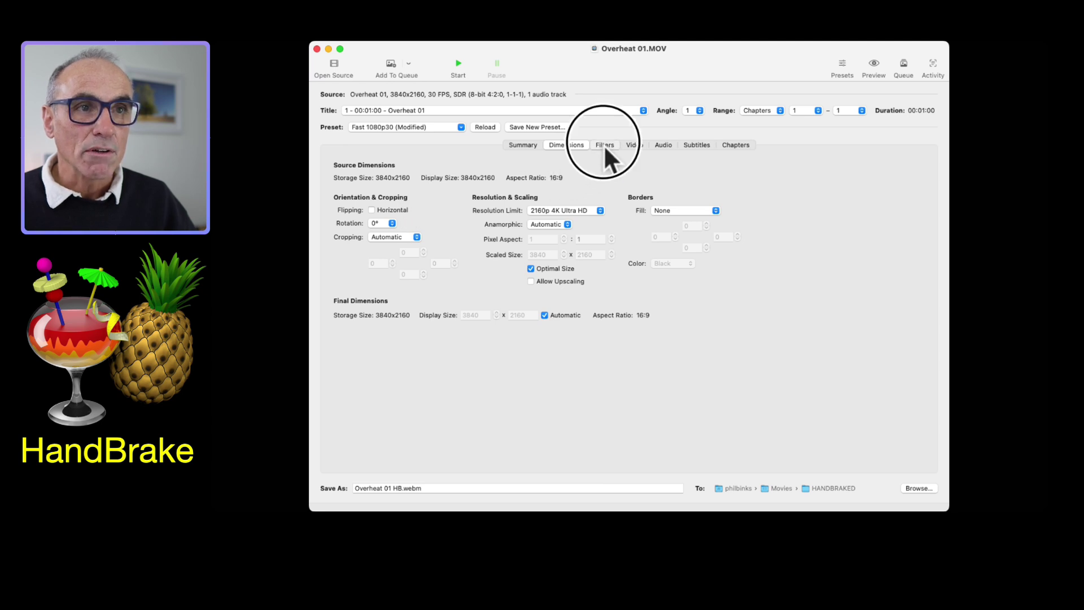
left_click(635, 145)
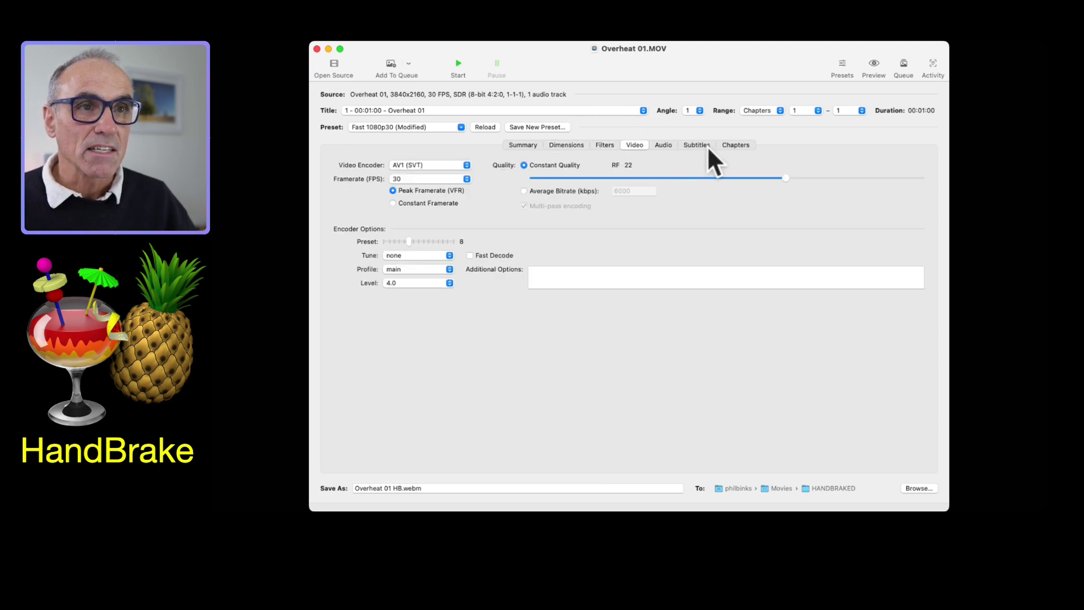
- On the Summary, set the container to WebM after briefly trying MP4, saving Overheat 01 HB.webm
left_click(529, 148)
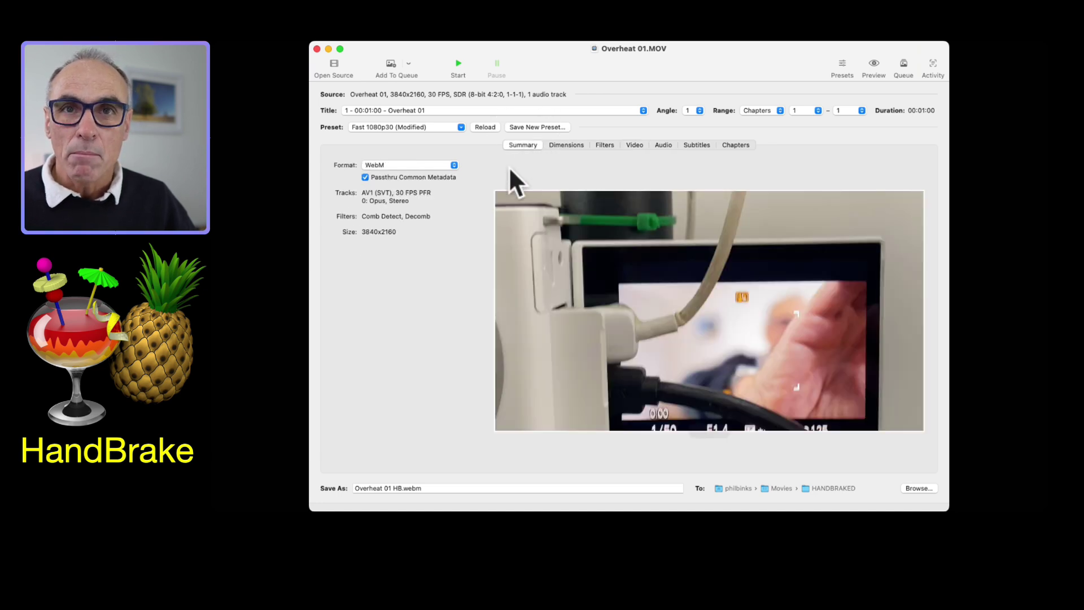
left_click(455, 164)
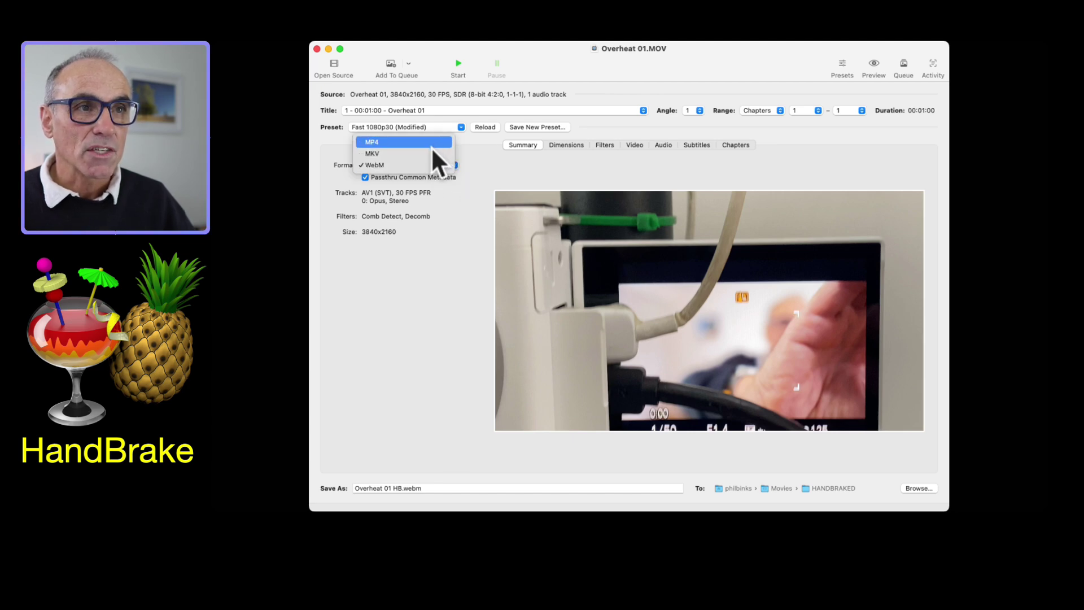
left_click(432, 144)
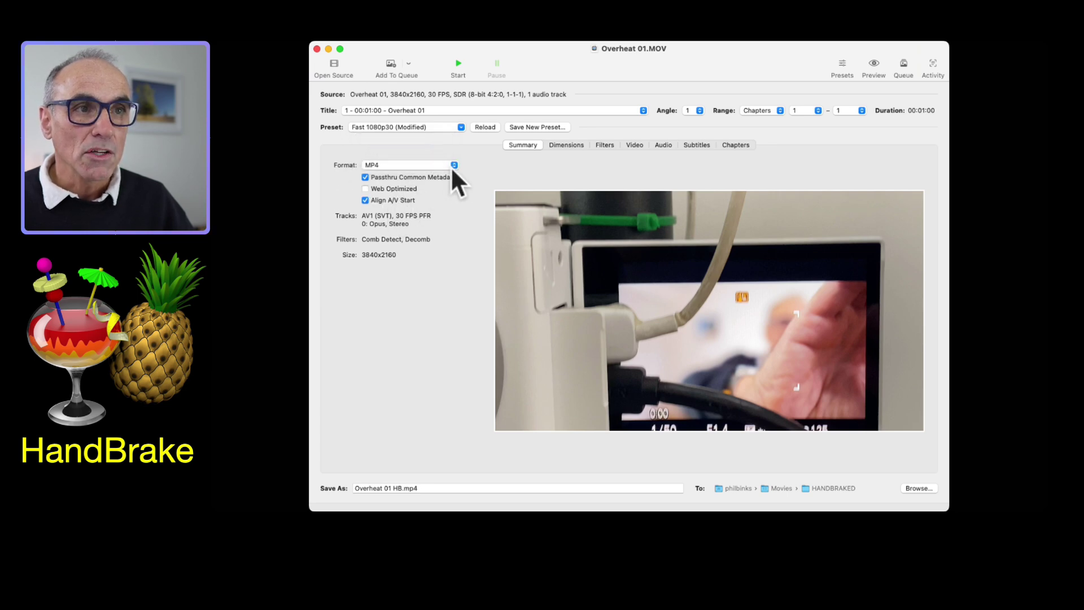
left_click(453, 164)
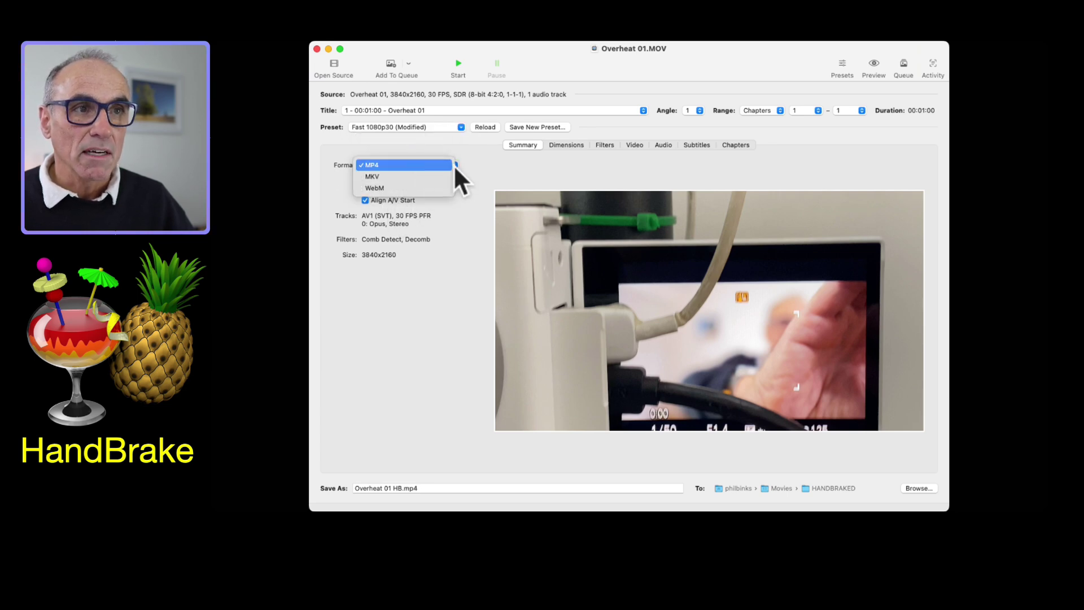
left_click(410, 191)
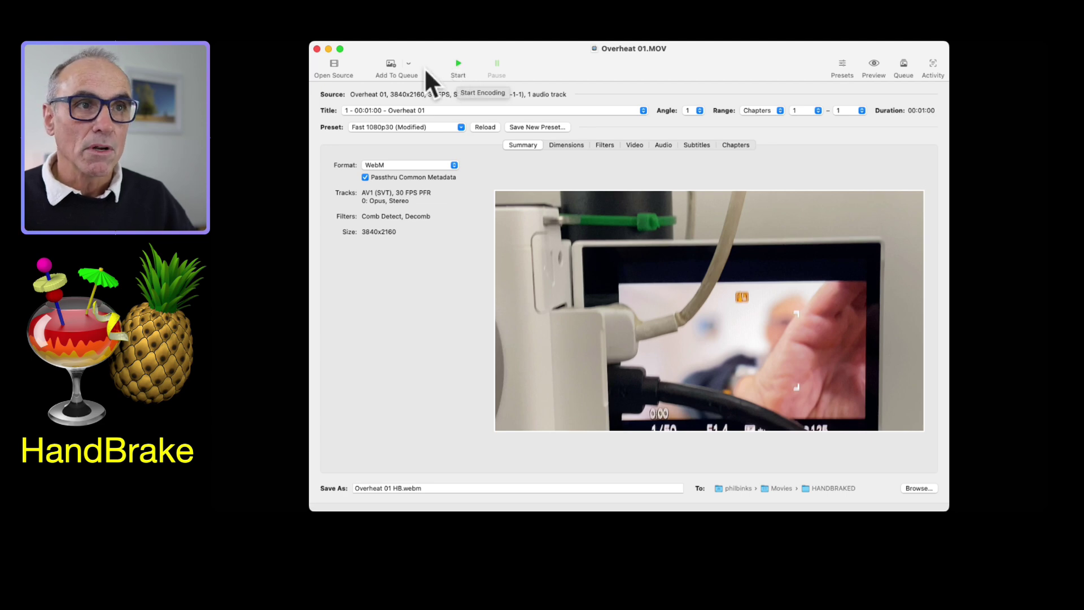
- Queue the Overheat 01 job and load Overheat 02.MOV as the new source
left_click(390, 64)
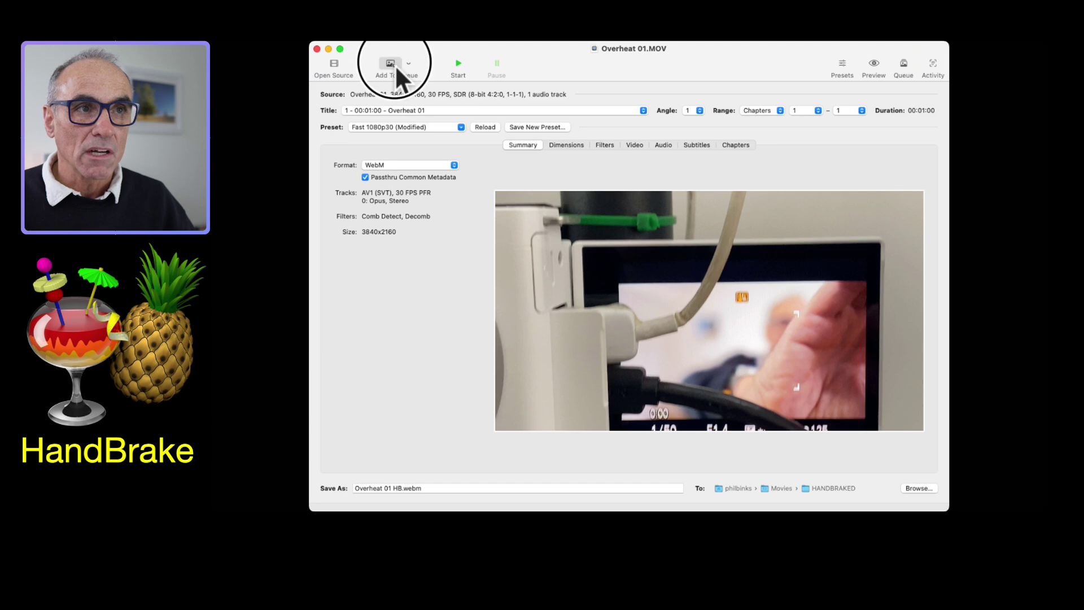
left_click(337, 65)
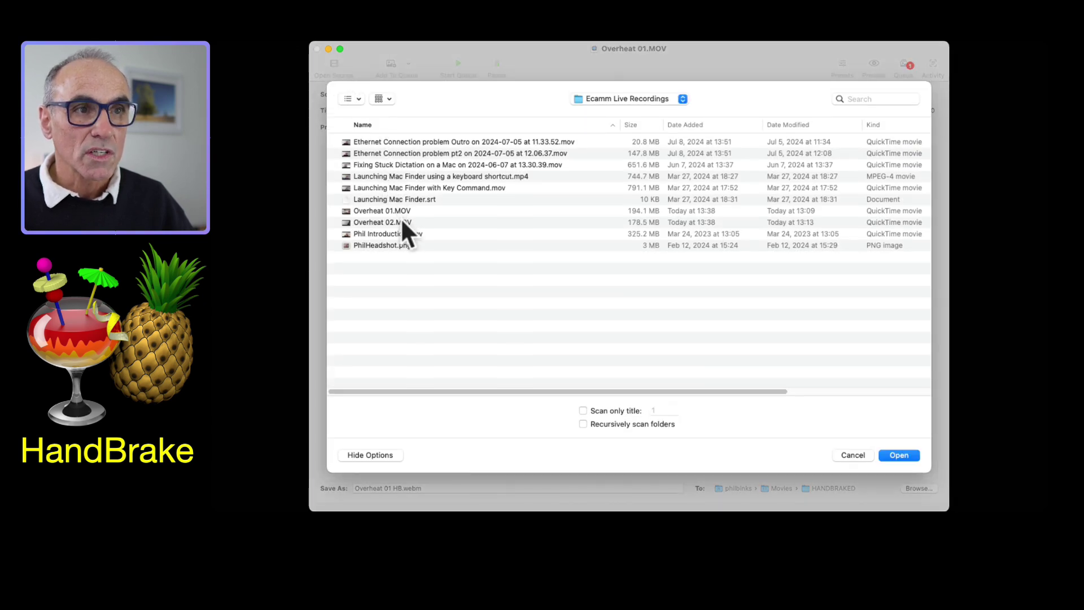
left_click(402, 223)
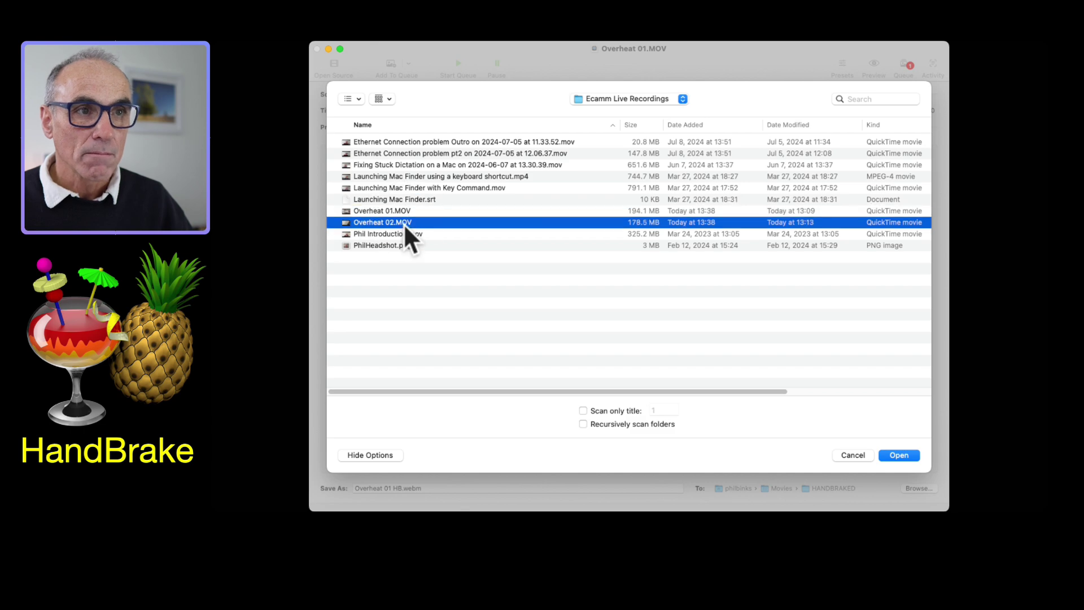
left_click(902, 455)
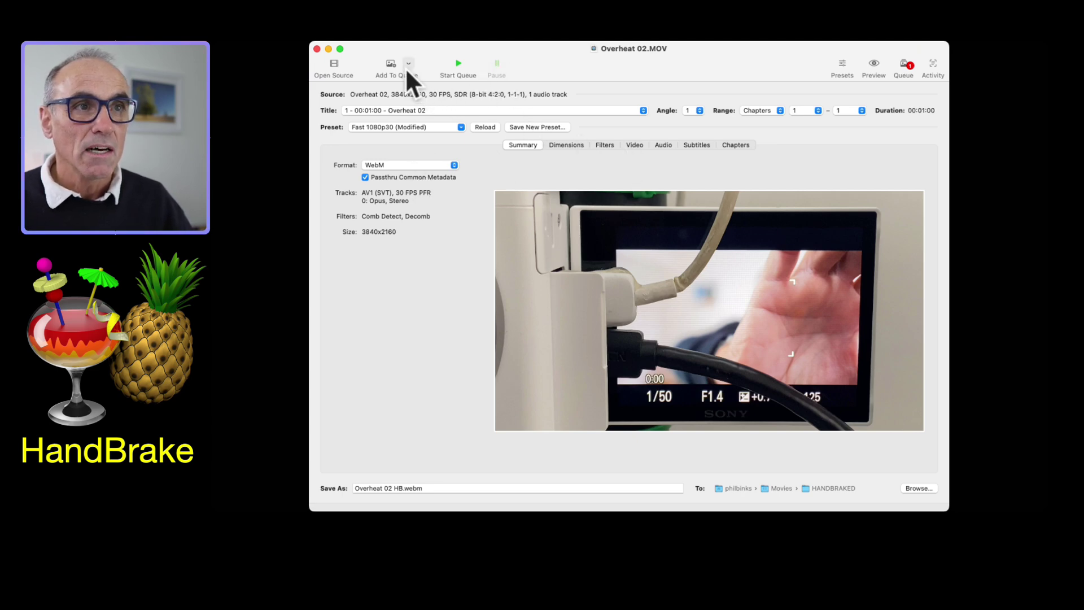
- Encode both queued jobs and bring the queue window into view to follow their progress
left_click(458, 64)
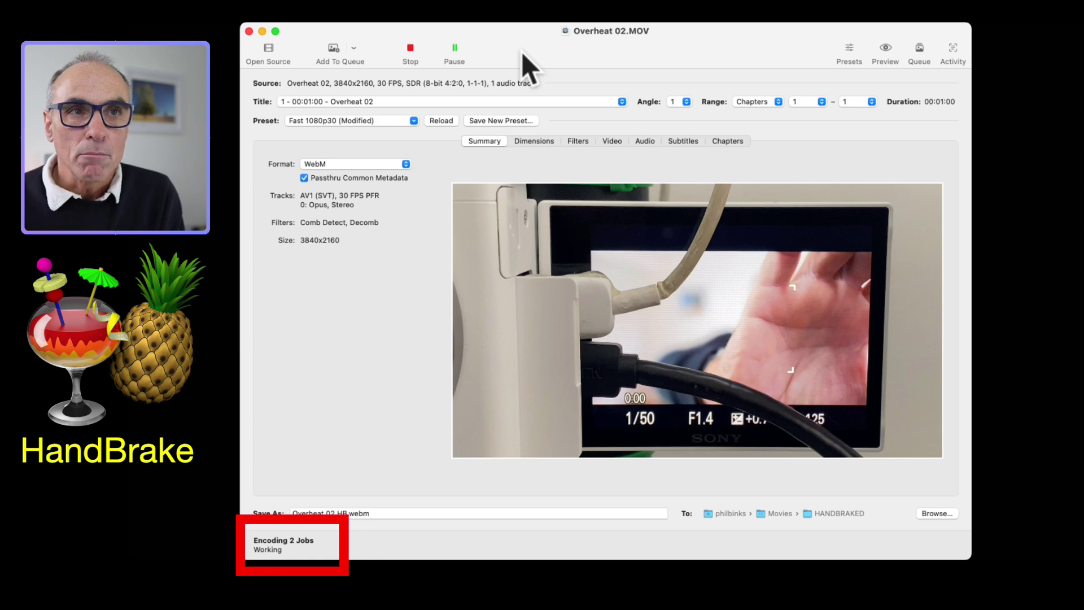
left_click(921, 50)
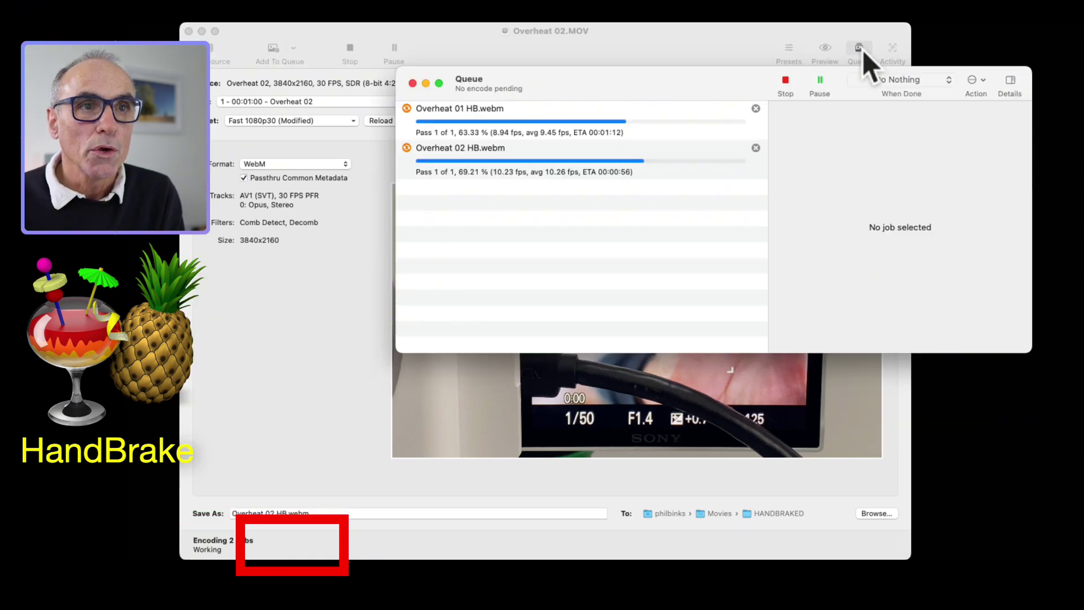
left_click_drag(706, 80, 547, 143)
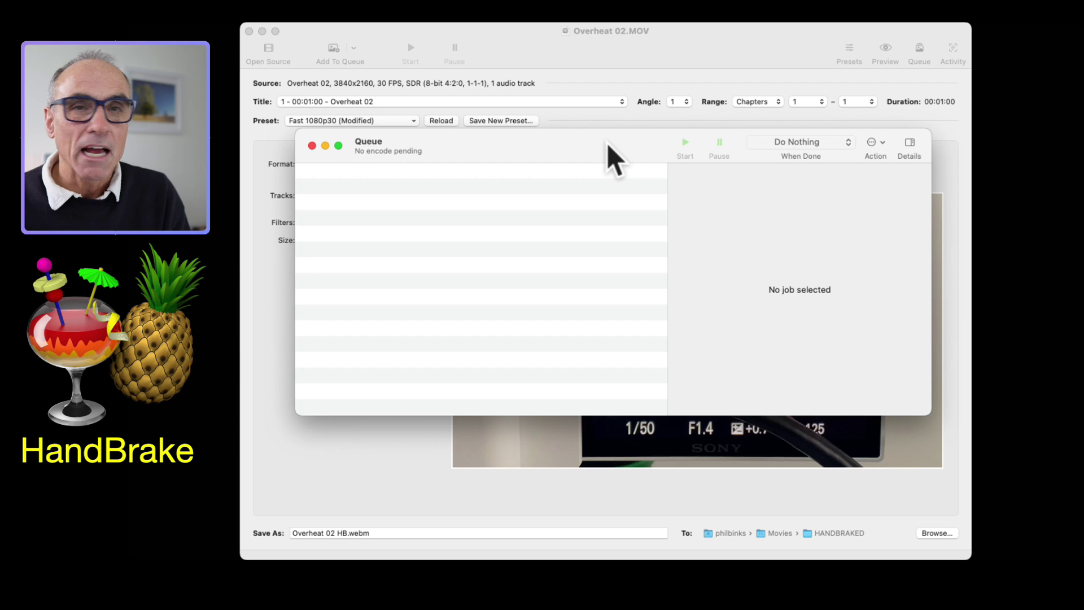
left_click(312, 146)
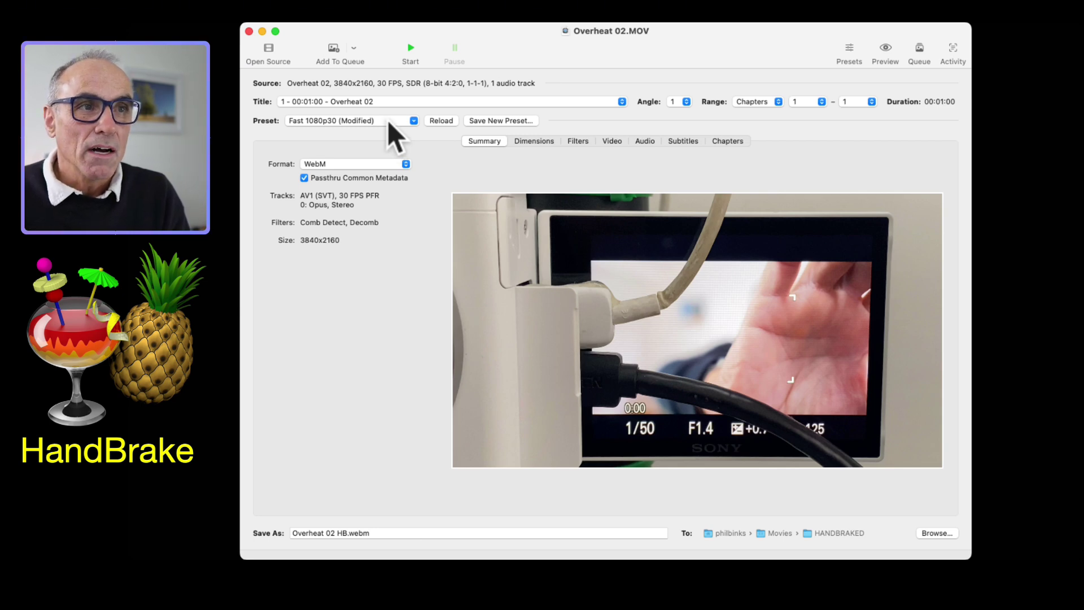
left_click(387, 120)
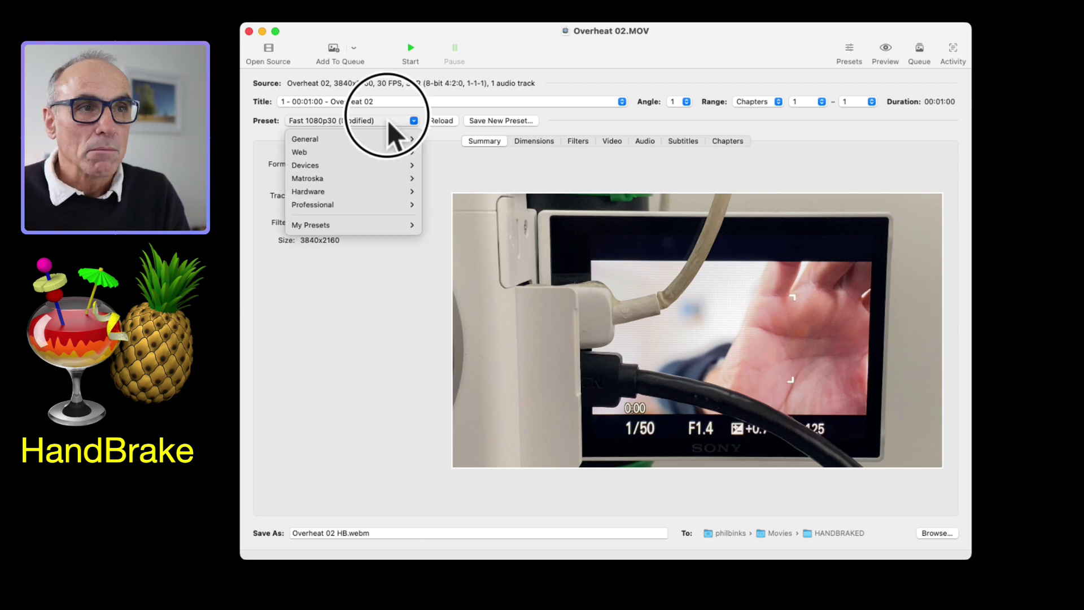
mouse_move(377, 141)
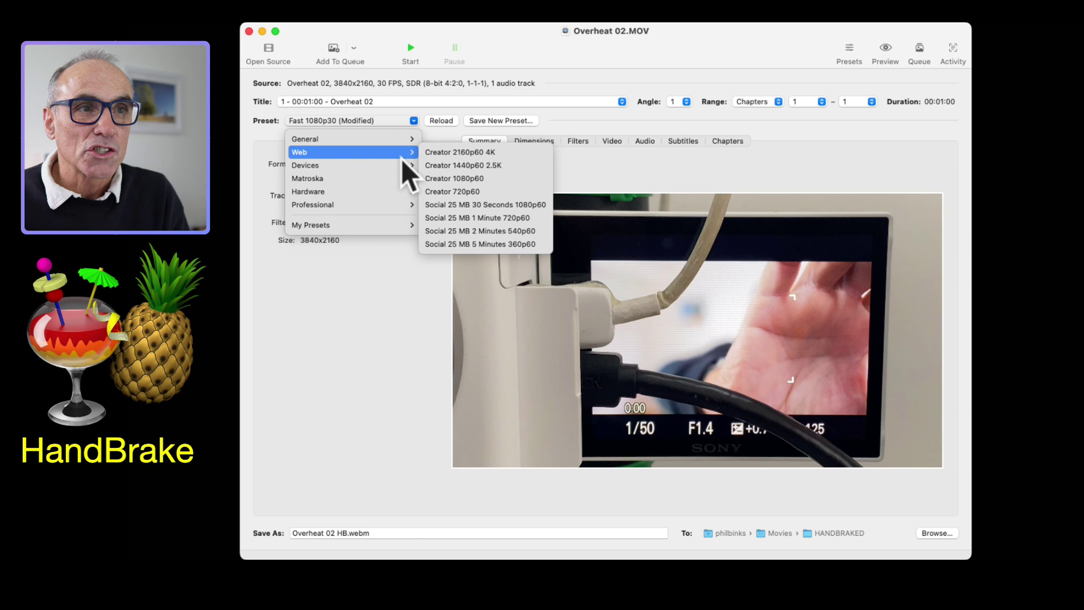
mouse_move(375, 170)
mouse_move(354, 205)
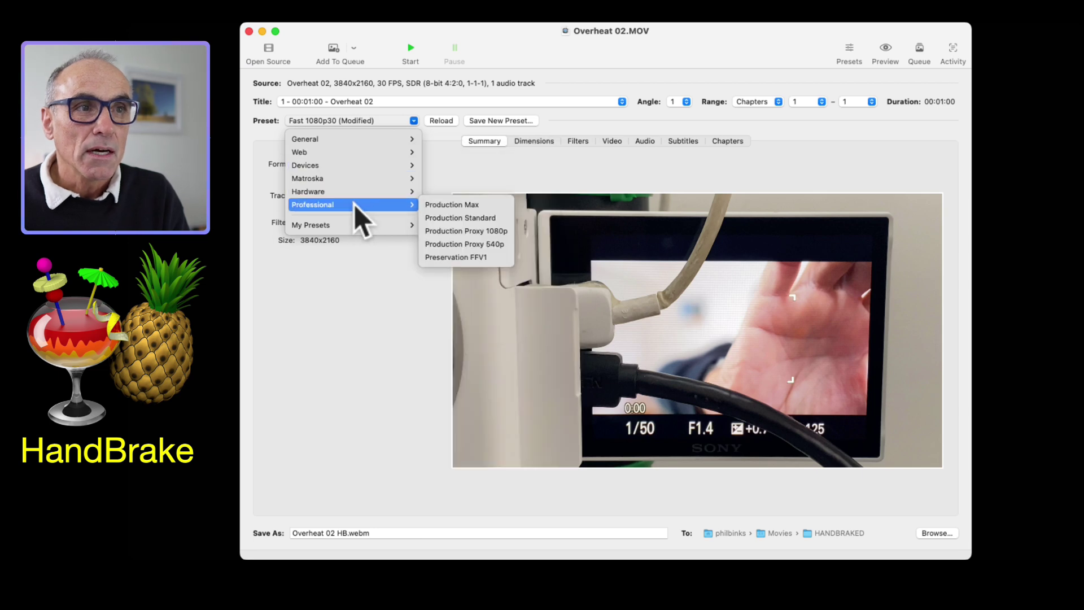
mouse_move(341, 142)
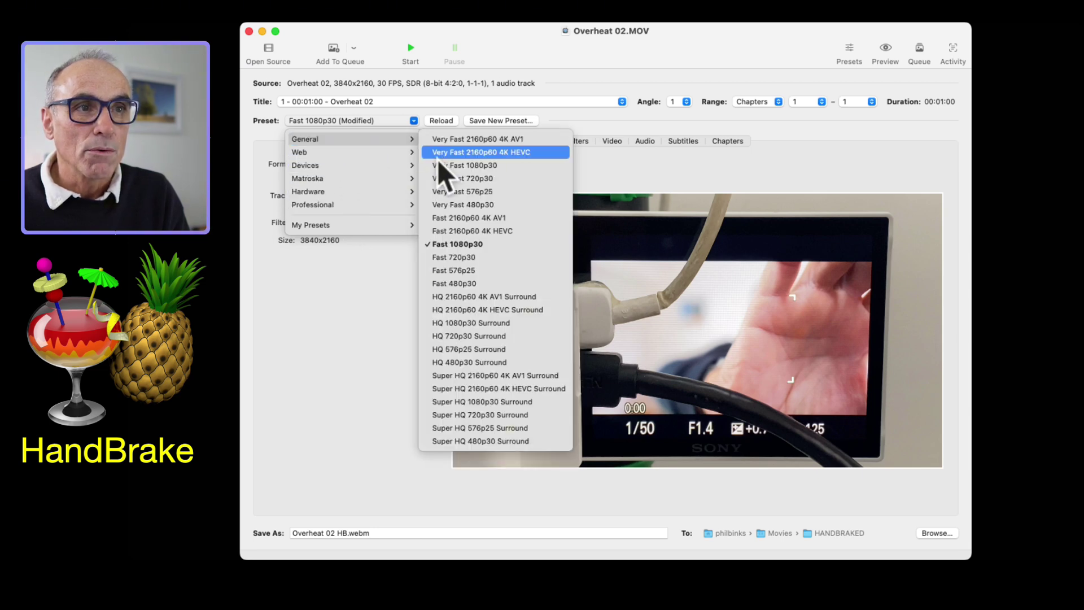
left_click(621, 162)
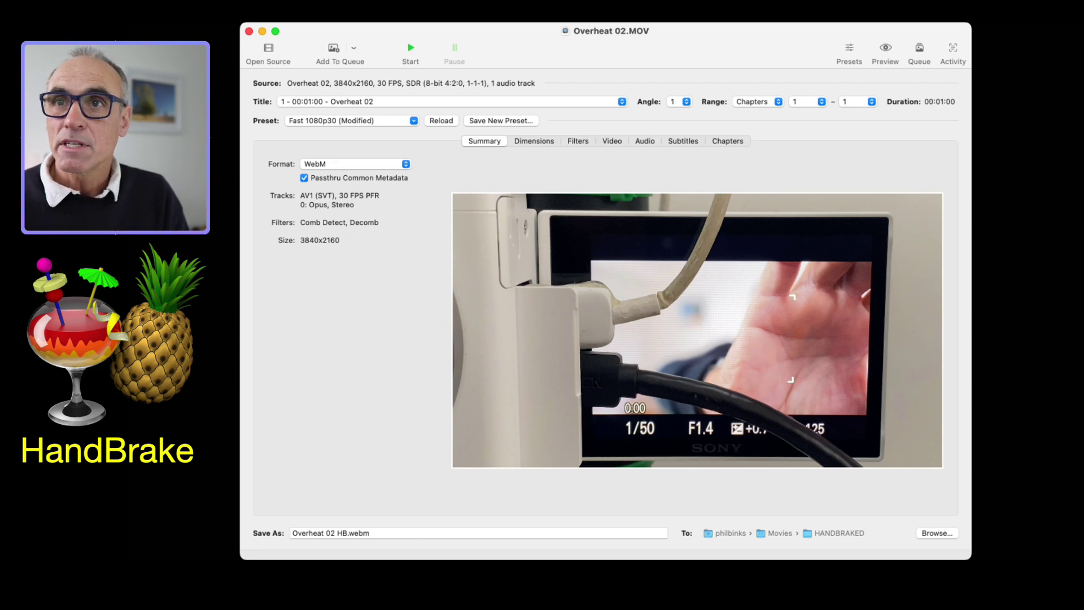
- Quit HandBrake from its app menu
left_click(170, 16)
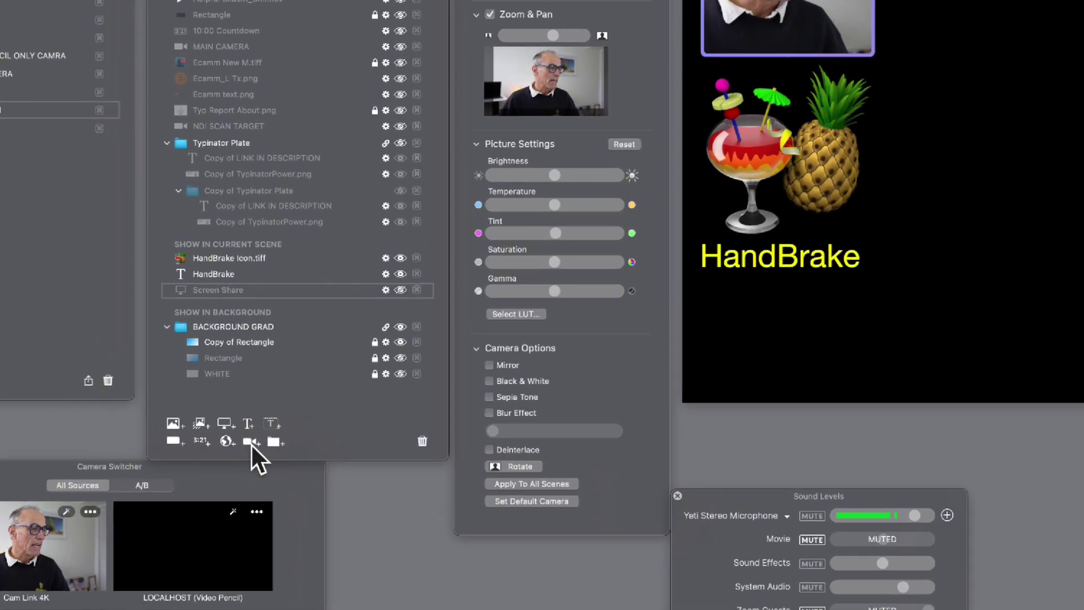
- Add Overheat 01 HB.webm from the HANDBRAKED folder as a video overlay in the scene
left_click(199, 422)
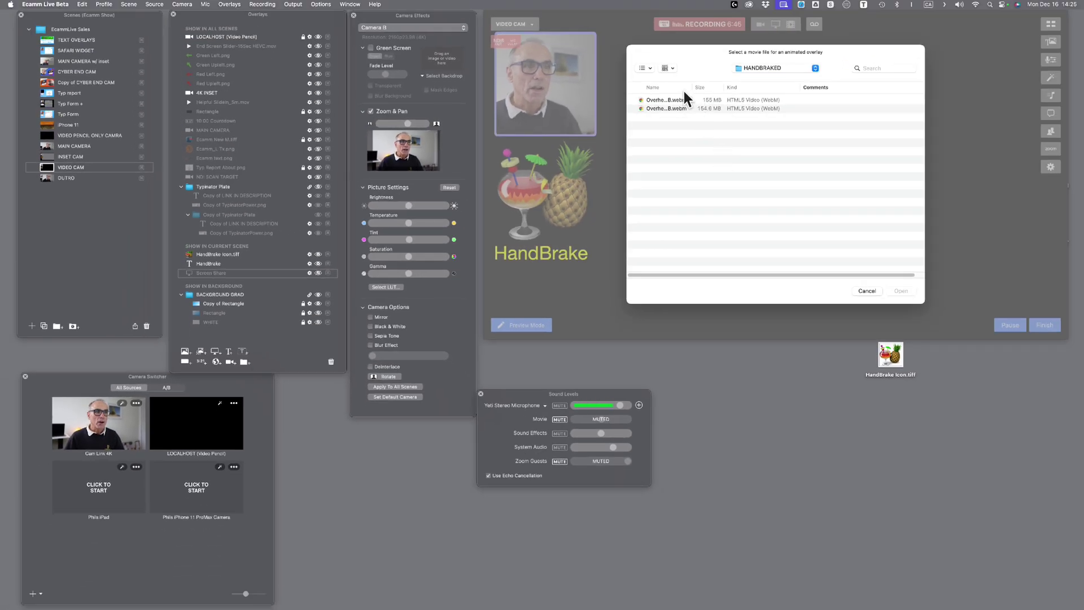
left_click_drag(691, 87, 742, 88)
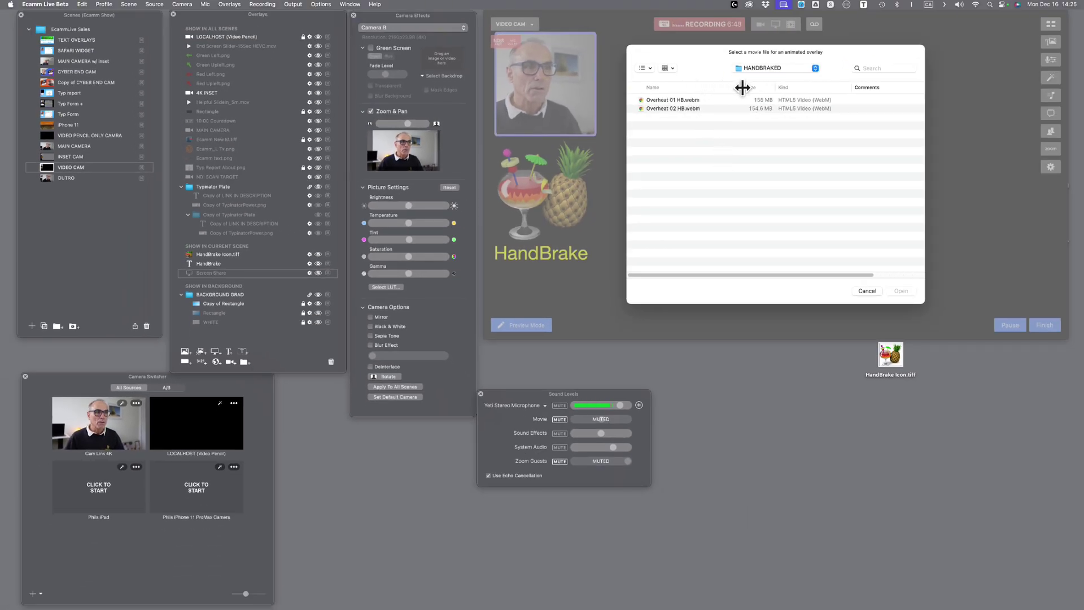
left_click(670, 100)
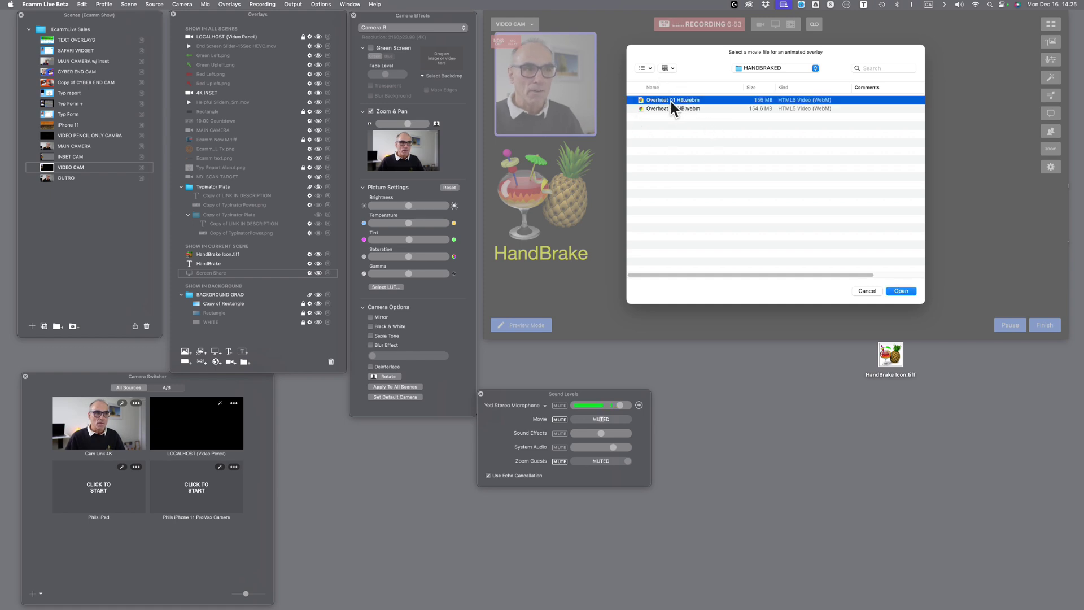
left_click(901, 292)
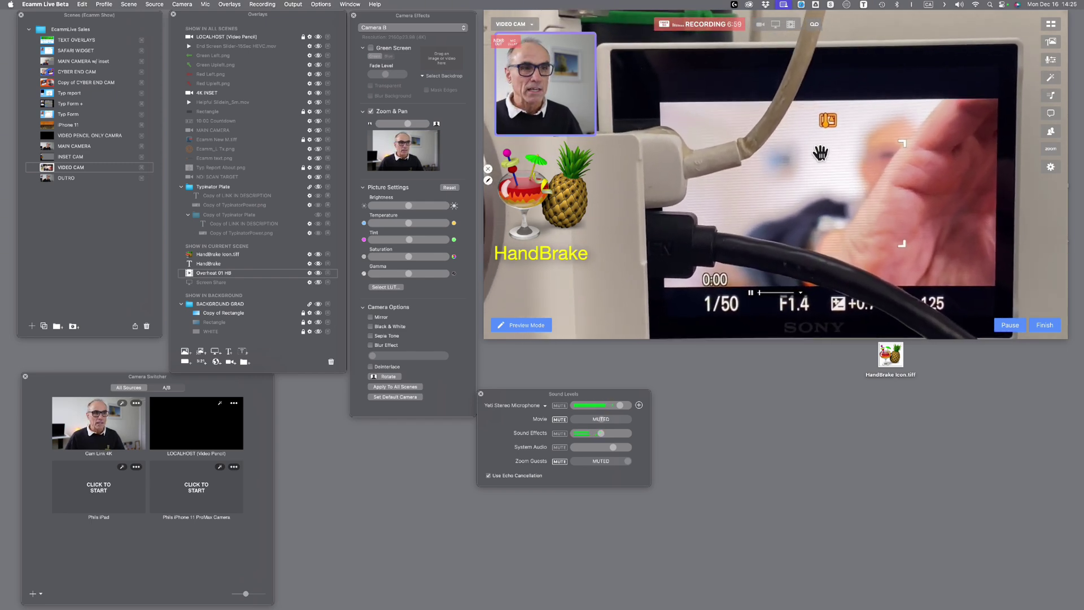
- Shift the Overheat overlay up-right and enlarge it to about 683x384 beside the HandBrake logo
scroll(821, 151, "up", 10)
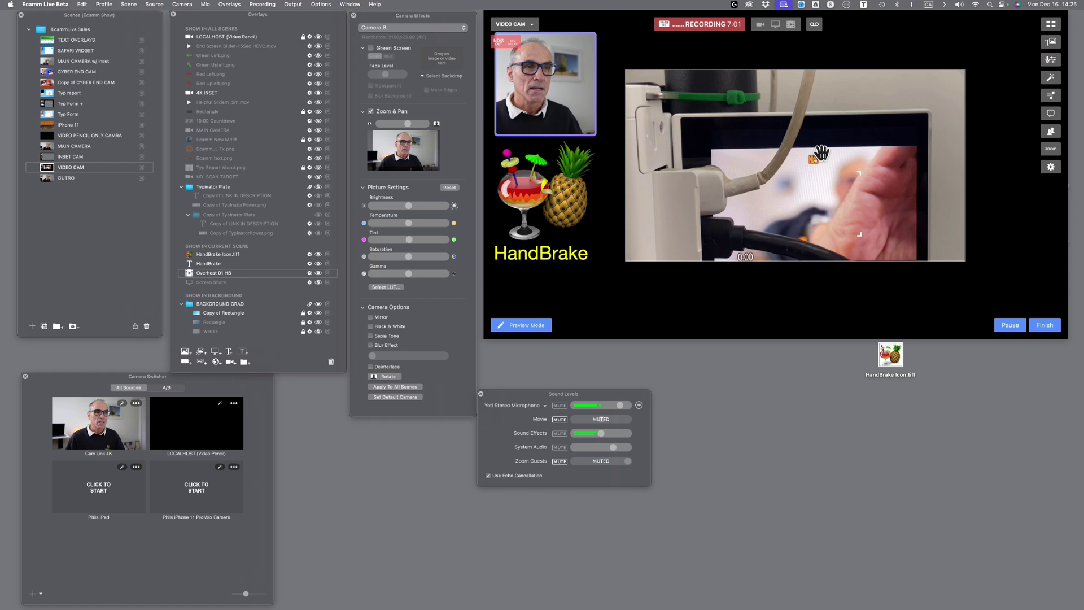
scroll(822, 151, "down", 4)
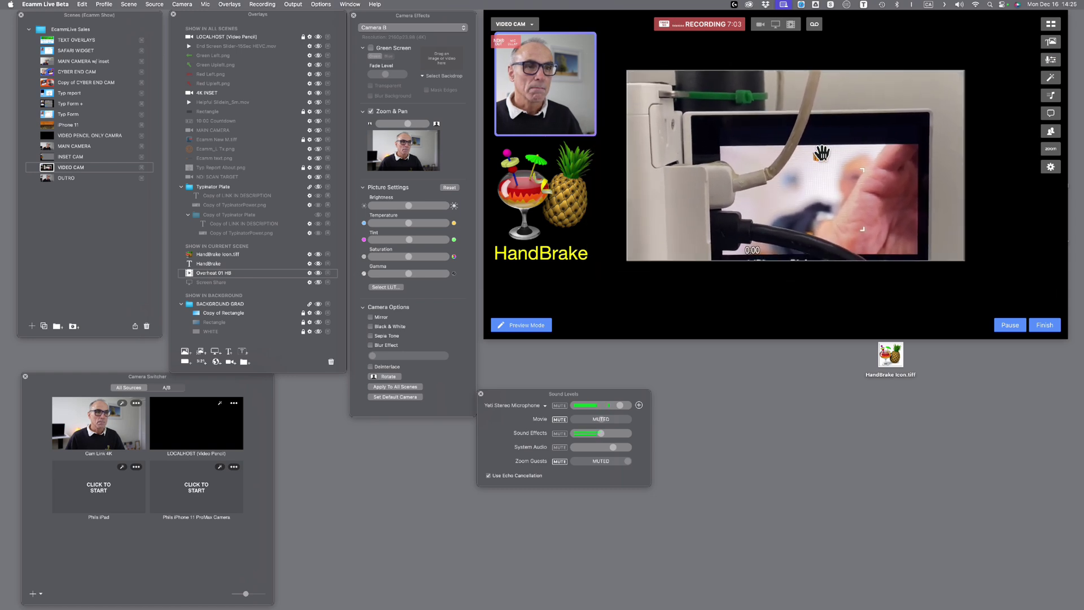
left_click_drag(820, 151, 845, 125)
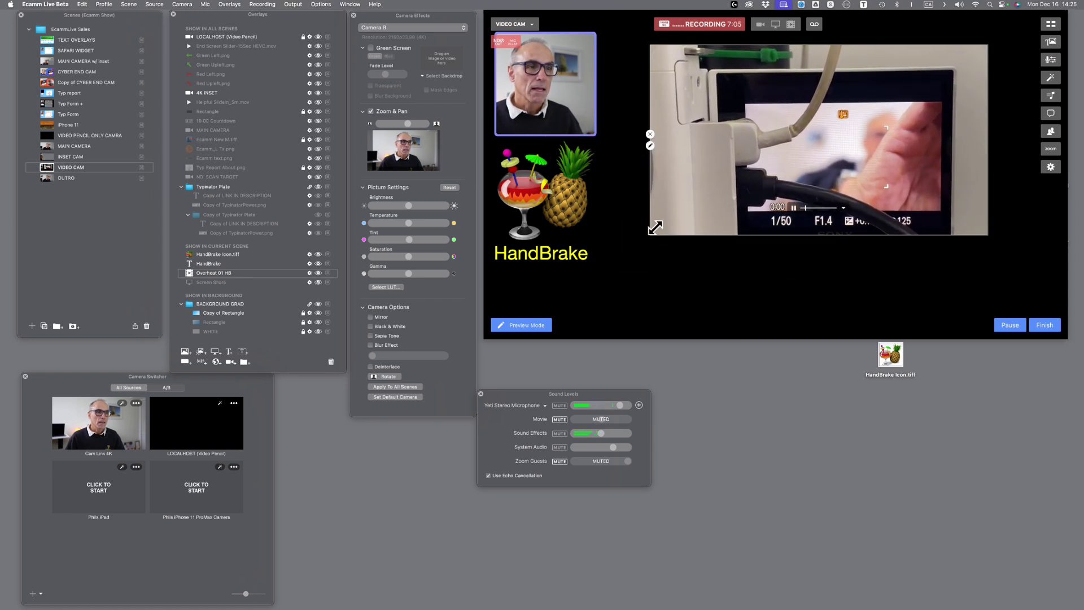
left_click_drag(651, 233, 607, 288)
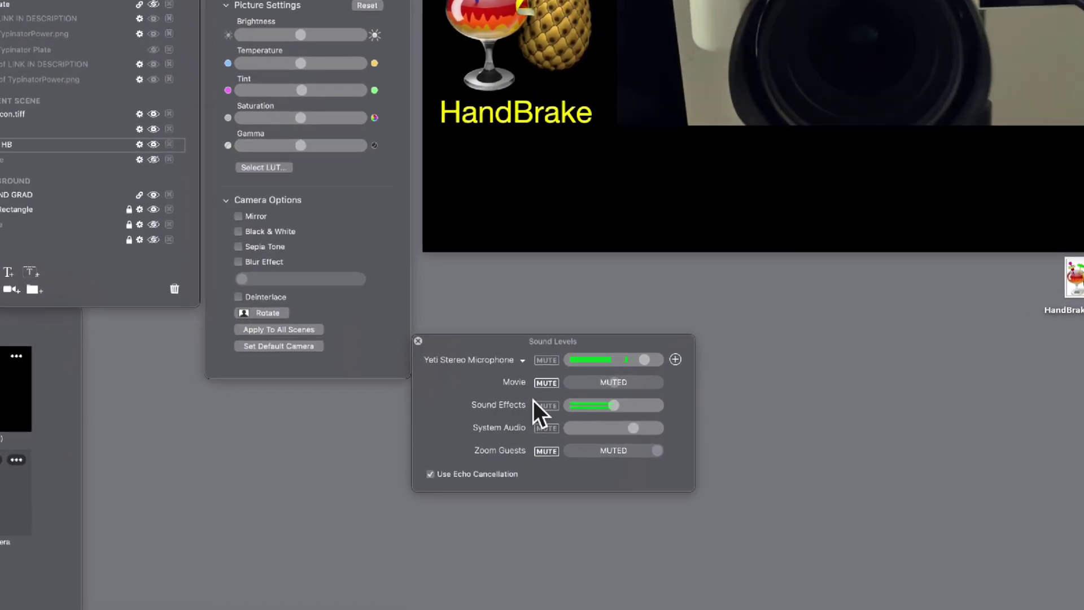
- Lower the Sound Effects volume, then raise it back to about halfway
left_click_drag(613, 408, 588, 408)
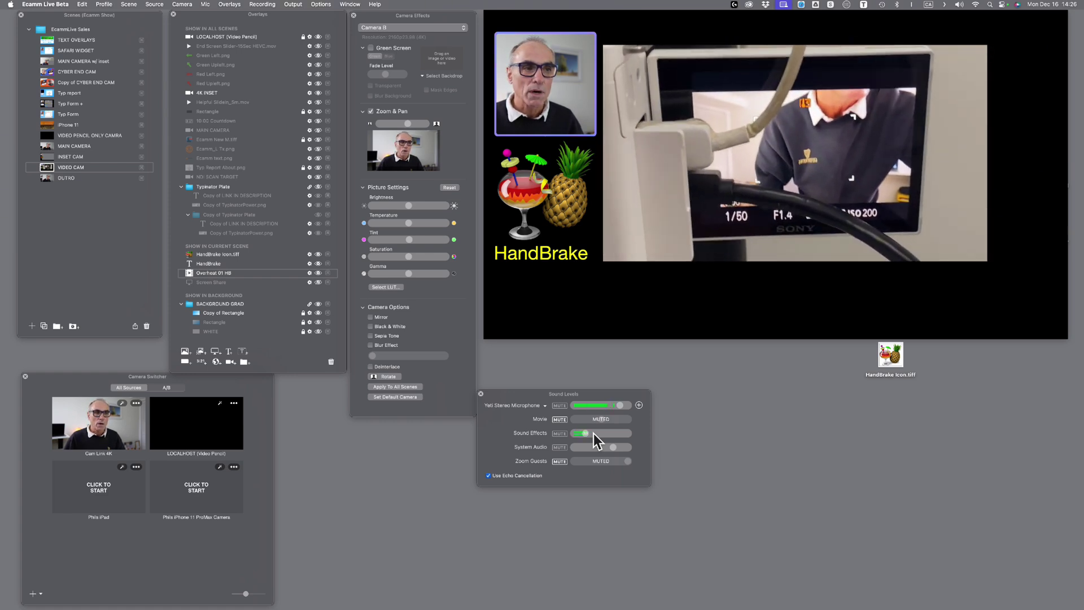
left_click_drag(587, 433, 605, 435)
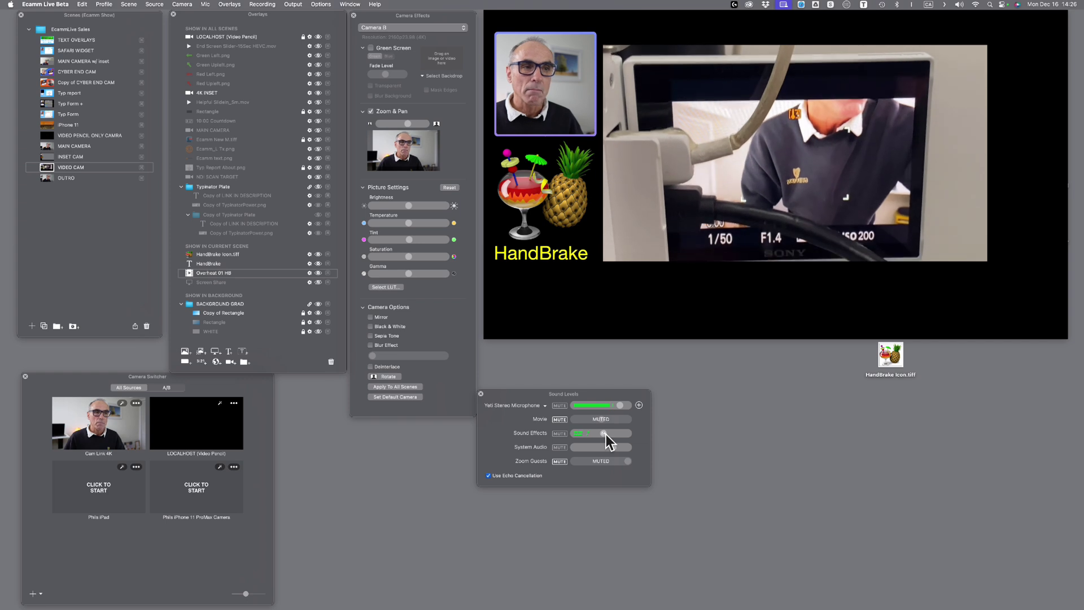
mouse_move(770, 303)
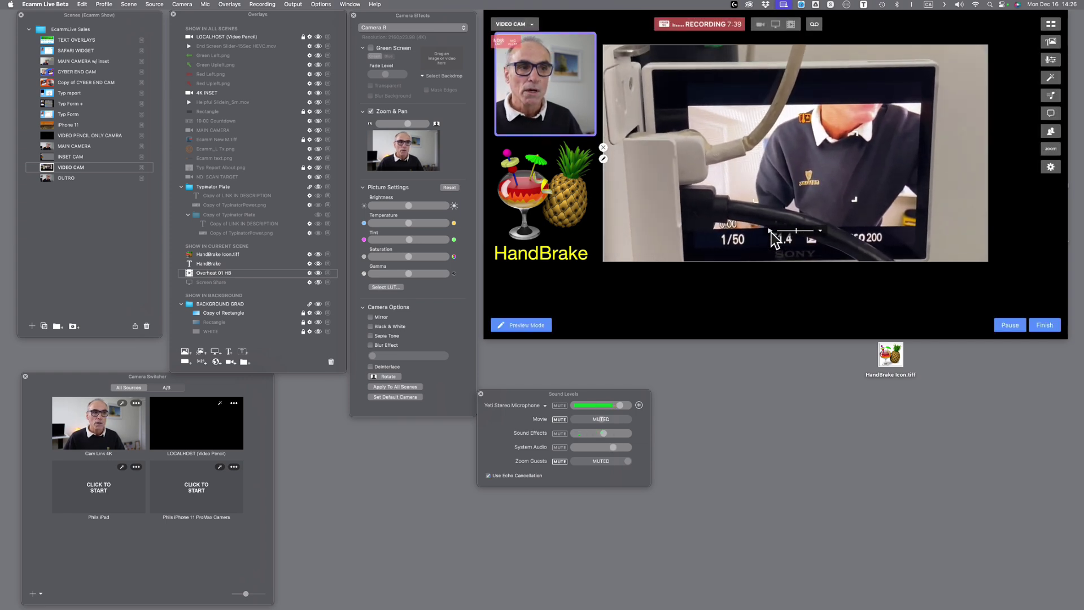
- Open the Overheat overlay's playback options to pick its When Finished behaviour
left_click(819, 230)
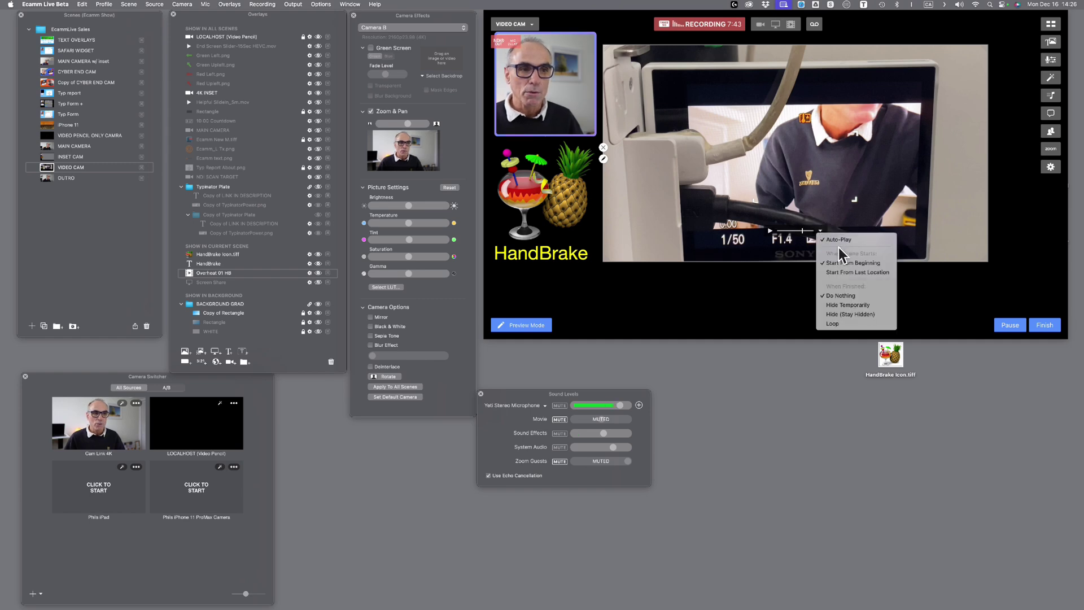